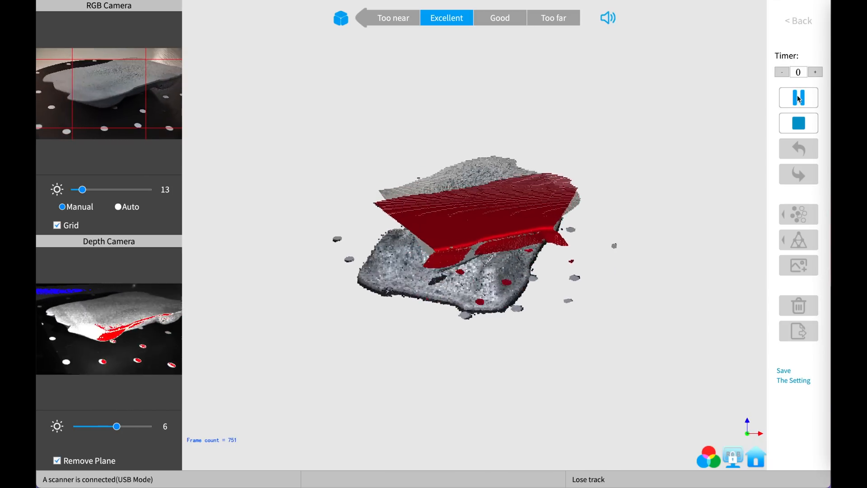
Step: Pause the car model capture twice and resume scanning
click(799, 99)
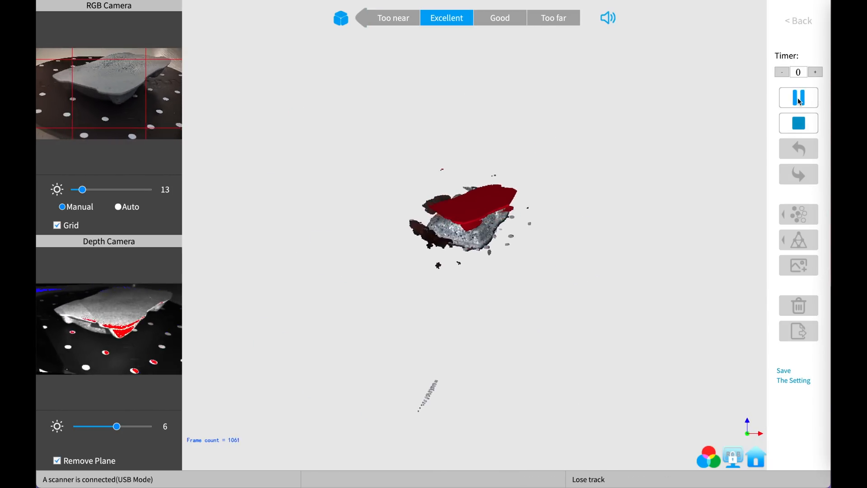
click(803, 99)
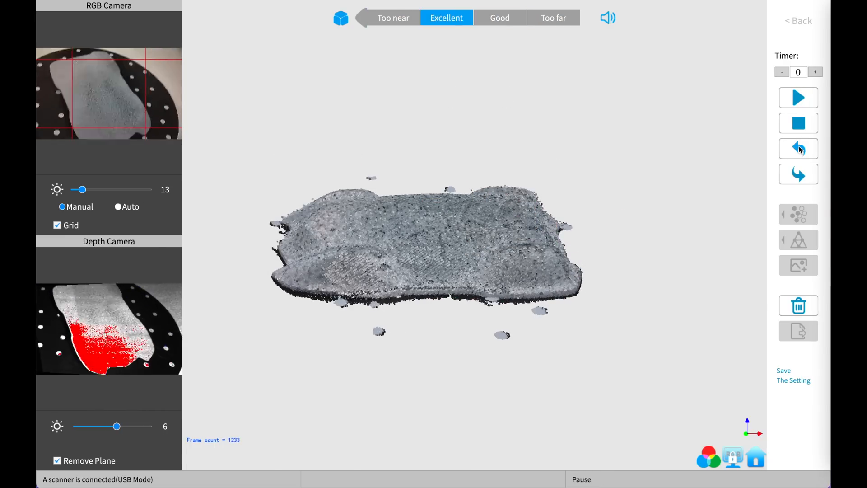
click(798, 98)
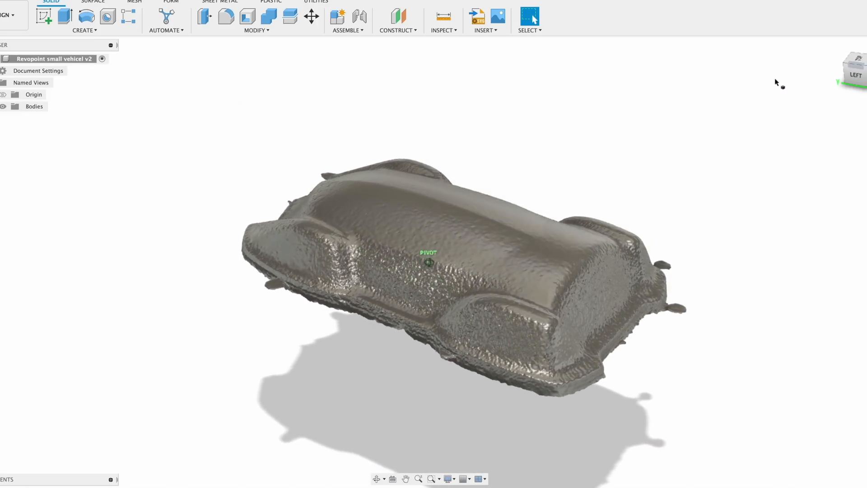
drag(777, 82, 394, 79)
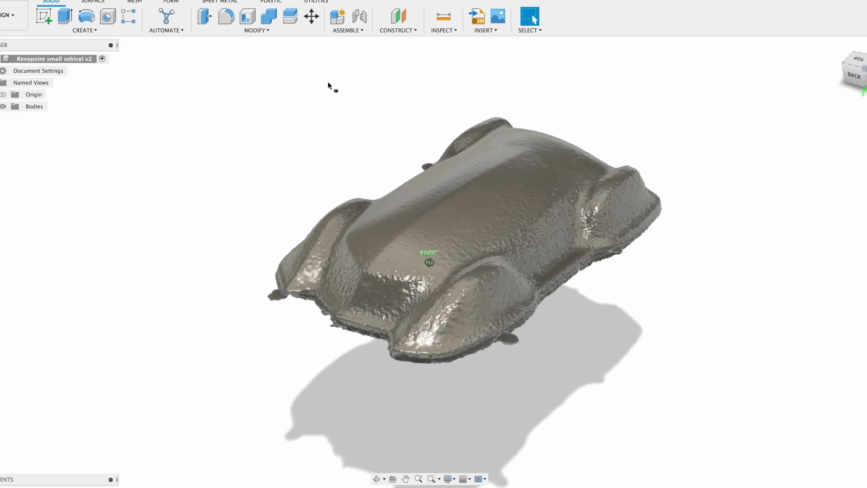
drag(328, 86, 288, 81)
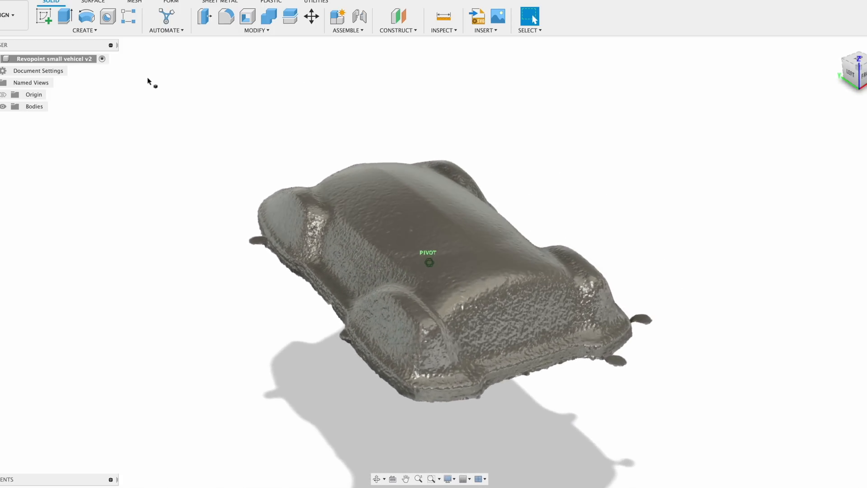
mouse_move(147, 82)
mouse_down()
mouse_move(57, 71)
mouse_move(720, 86)
mouse_move(790, 77)
mouse_up()
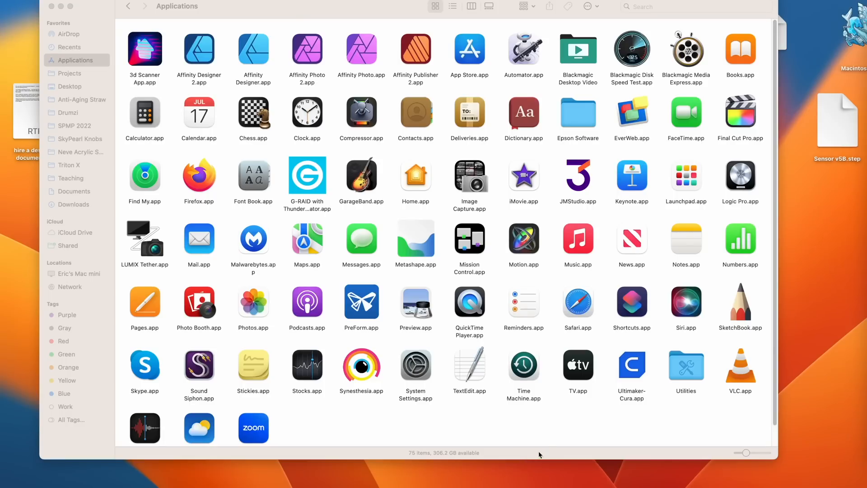
Step: Launch JMStudio.app from Applications and close the Finder window
click(585, 182)
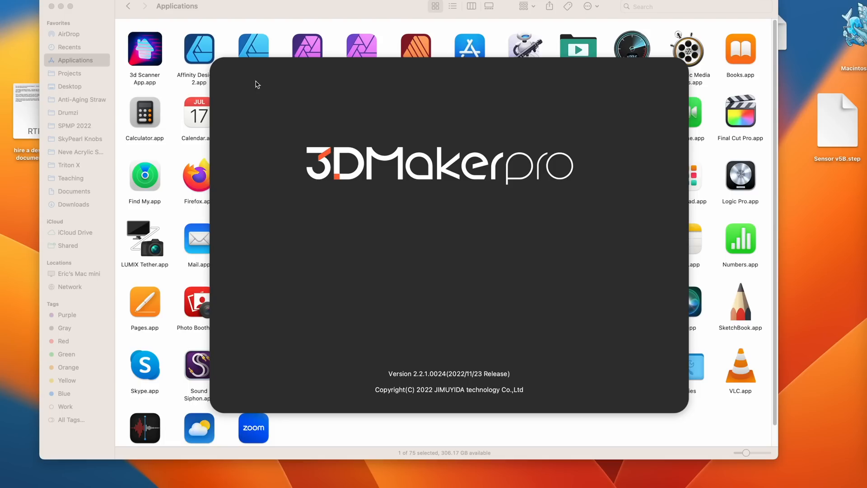
click(52, 7)
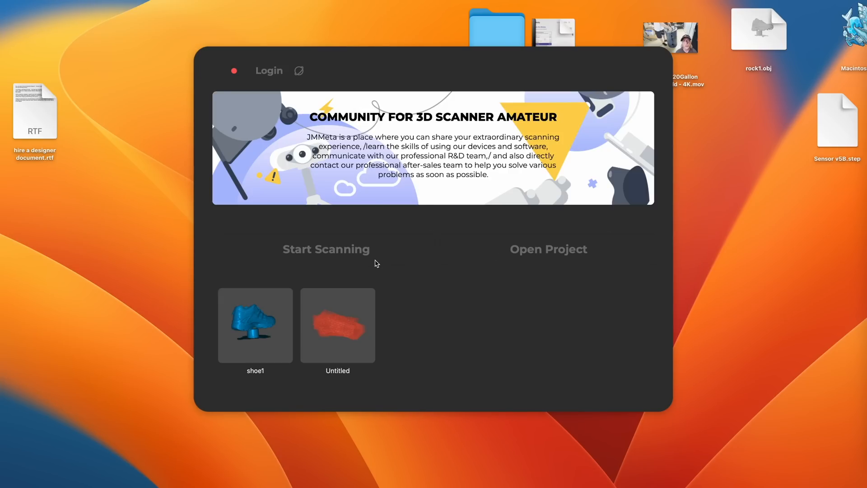
Step: Start a new scanning session, dismiss the Quick Start guide and begin capturing the car model
click(328, 254)
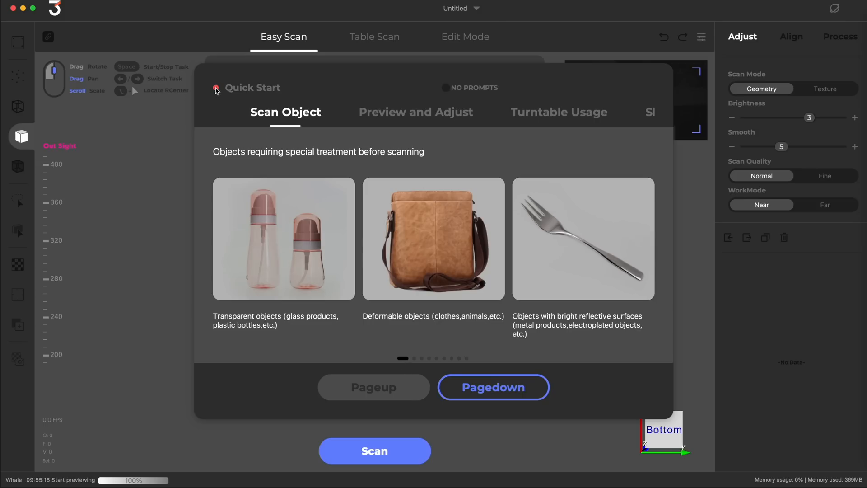
click(216, 88)
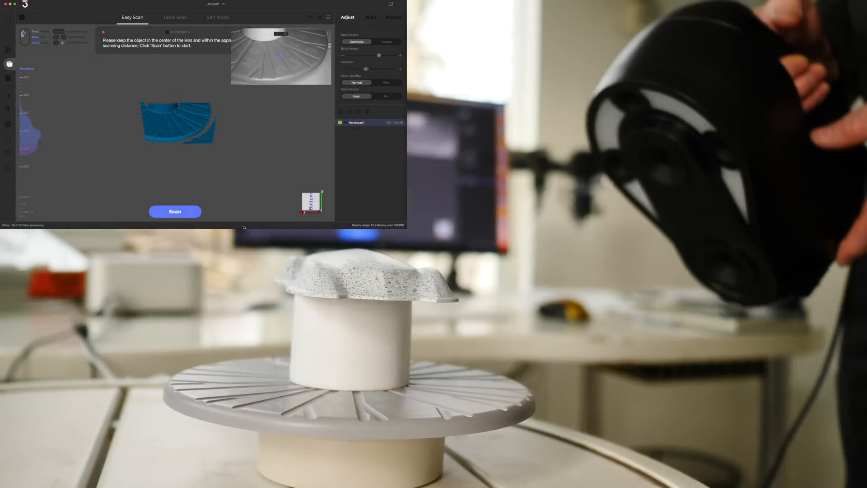
click(174, 213)
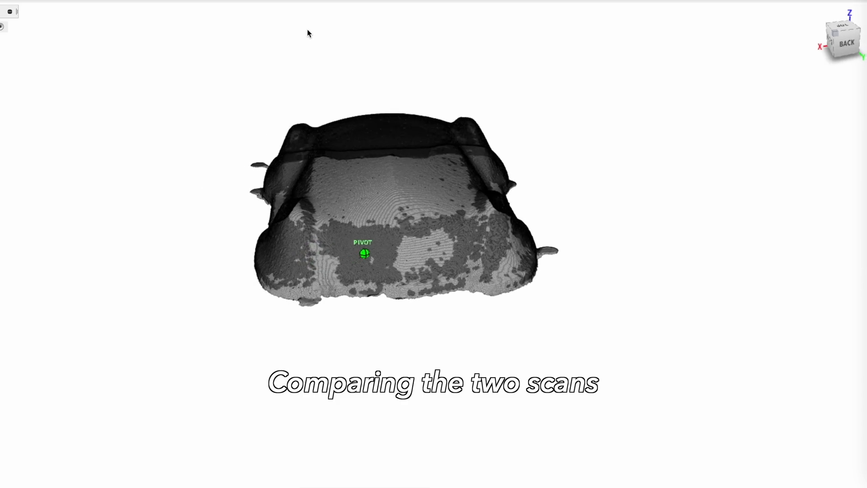
Step: Switch the car mesh and the second scan from wireframe to Shaded visual style while orbiting them
mouse_move(258, 36)
mouse_down()
mouse_move(209, 34)
mouse_move(178, 44)
mouse_move(168, 37)
mouse_up()
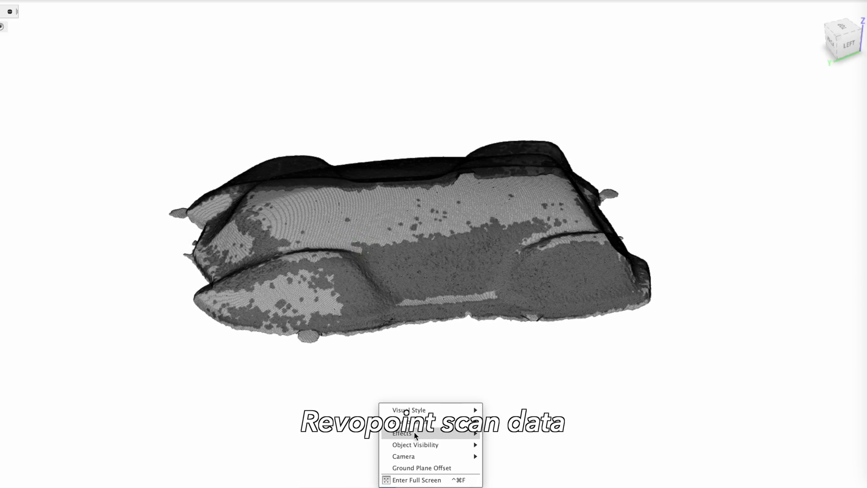
click(510, 412)
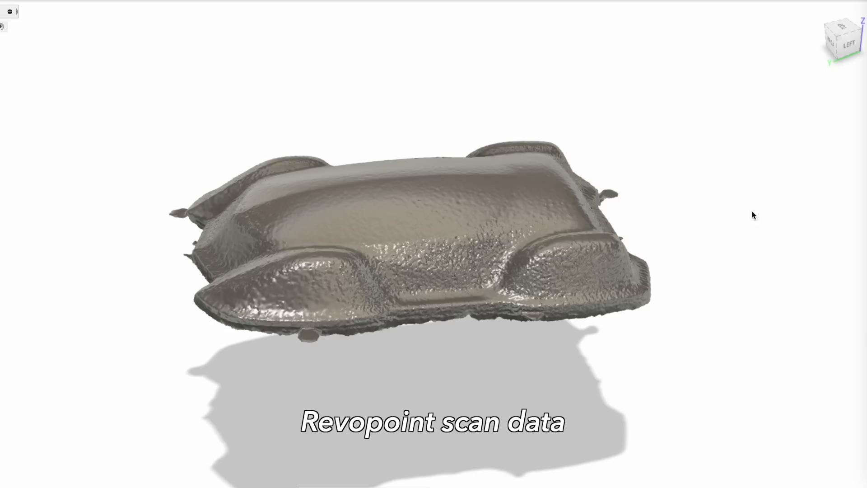
drag(837, 49, 459, 51)
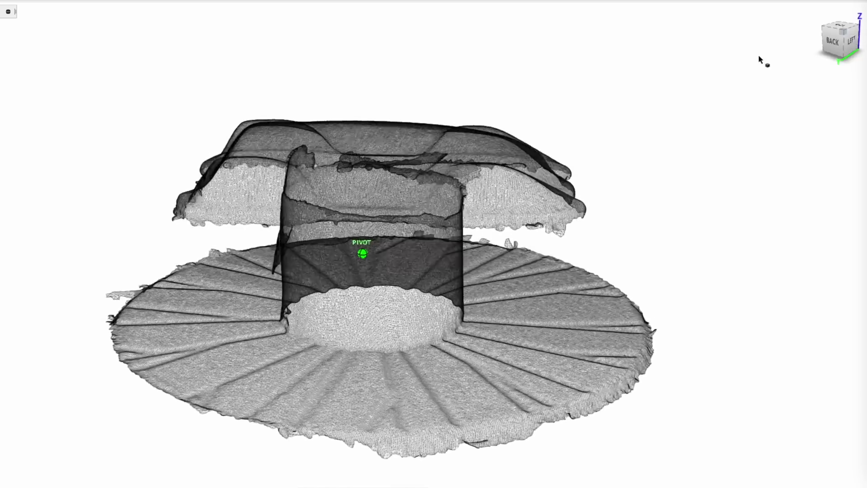
mouse_move(759, 59)
mouse_down()
mouse_move(580, 68)
mouse_move(412, 55)
mouse_move(271, 66)
mouse_move(194, 56)
mouse_move(47, 63)
mouse_up()
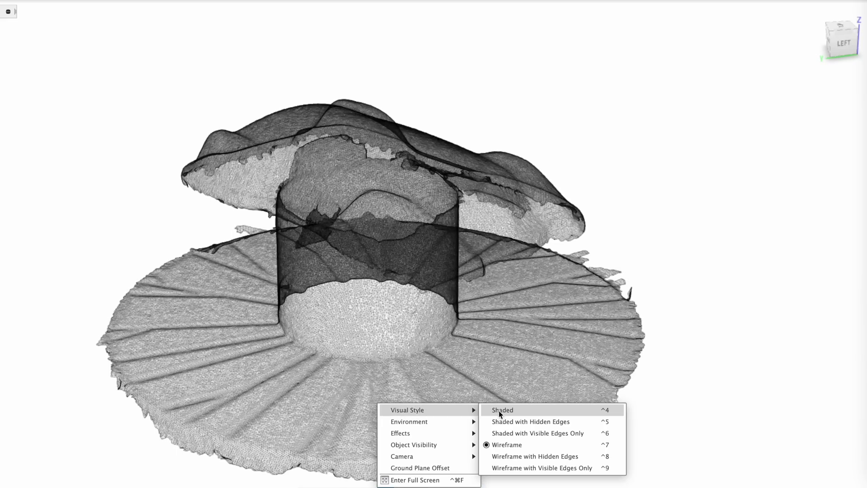
click(501, 411)
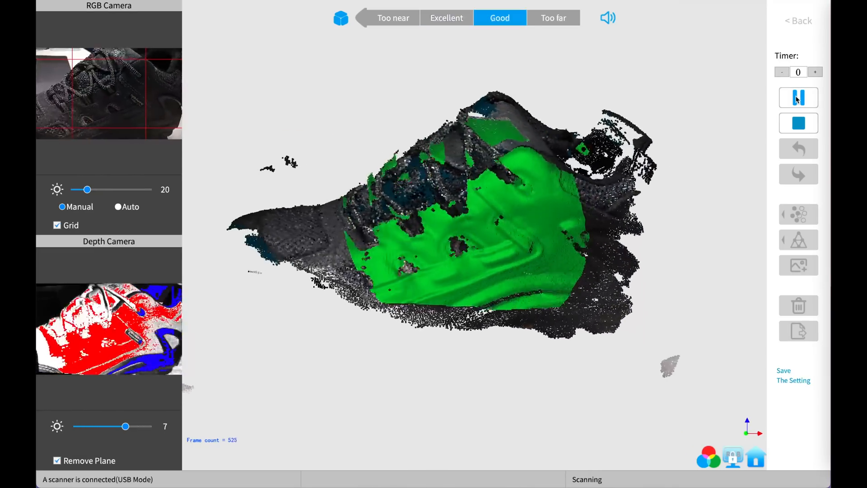
Step: Pause and resume the shoe scan, undo the latest frames and lower depth camera brightness to 5
click(798, 100)
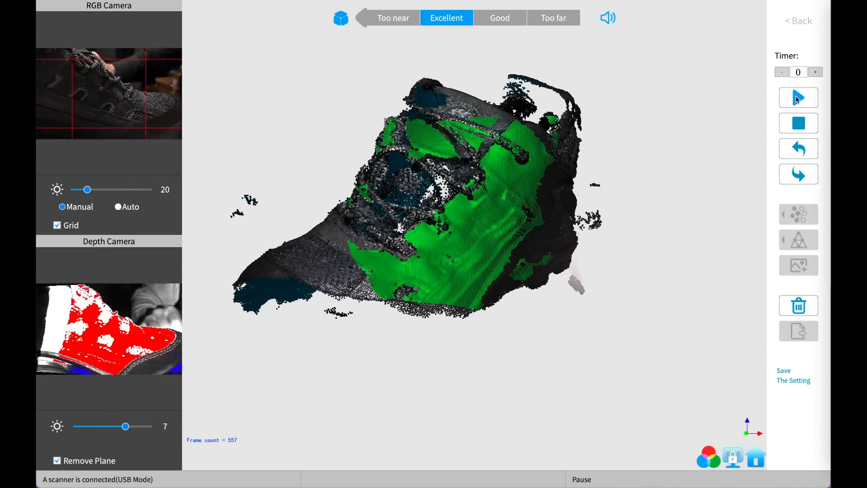
click(797, 100)
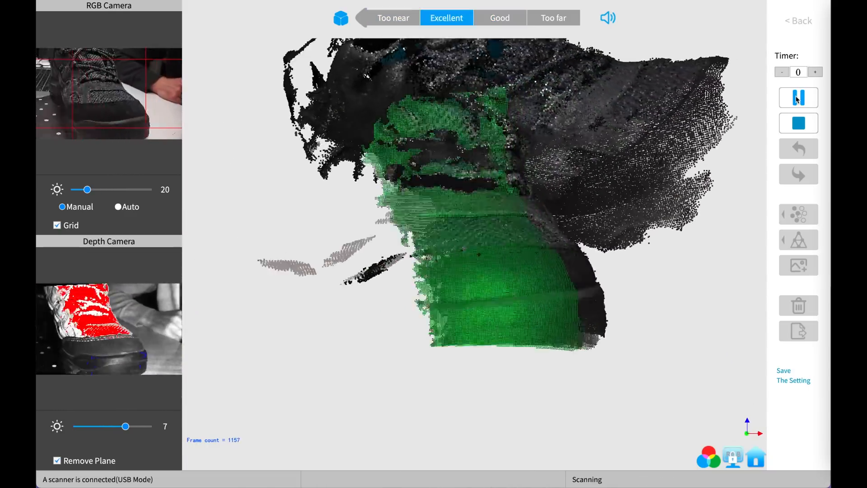
click(798, 98)
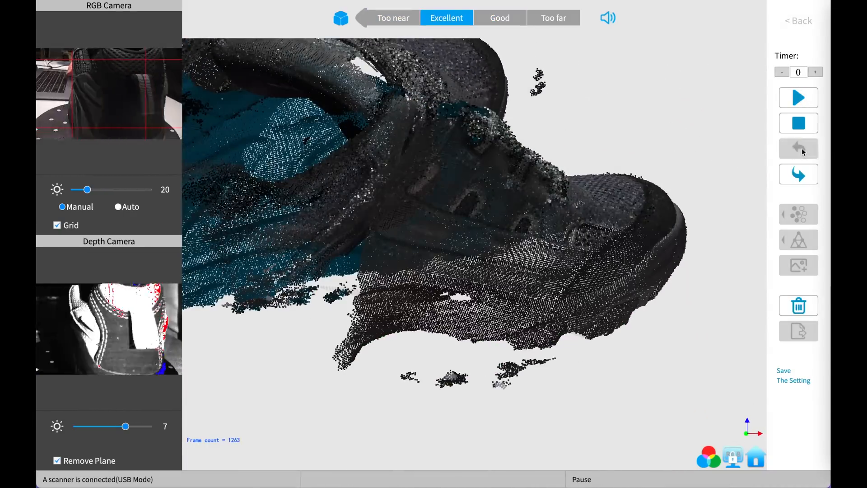
click(802, 150)
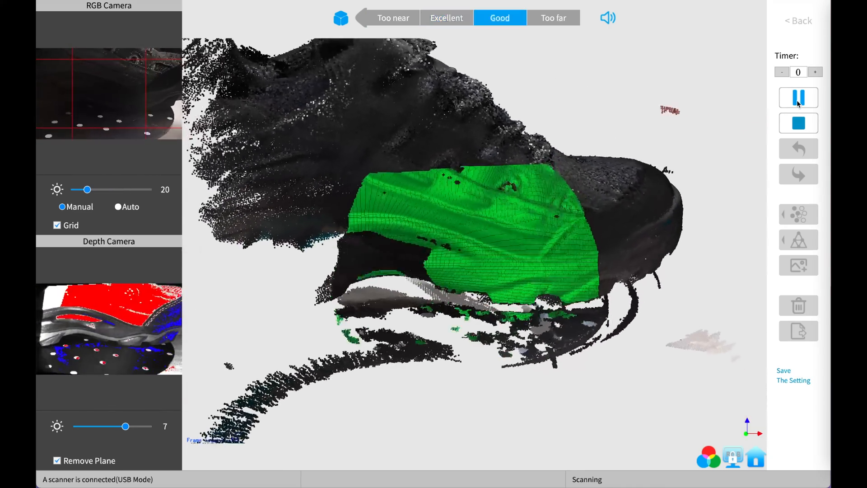
drag(125, 426, 108, 428)
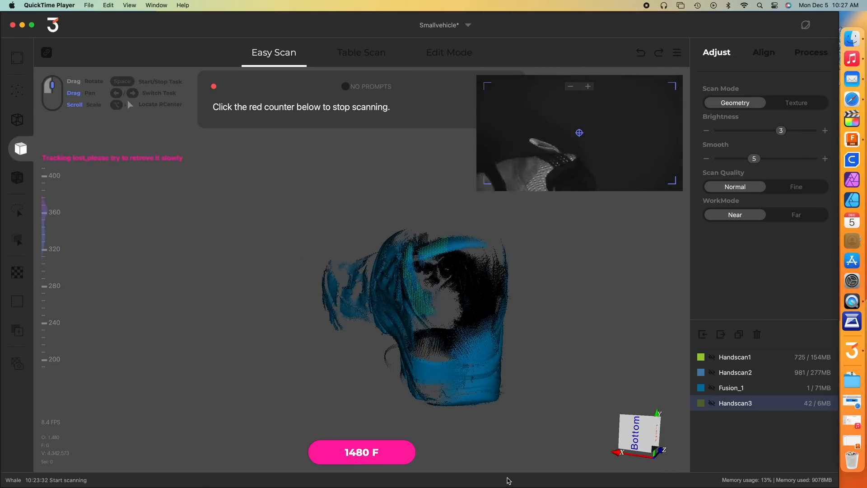
Step: Stop the Handscan3 shoe capture and let JM Studio rebuild the scan
click(377, 460)
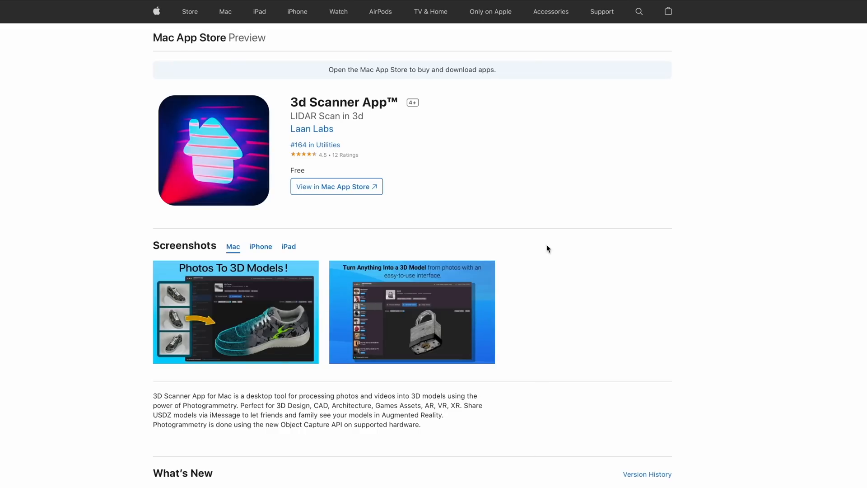
scroll(695, 166, down, 1)
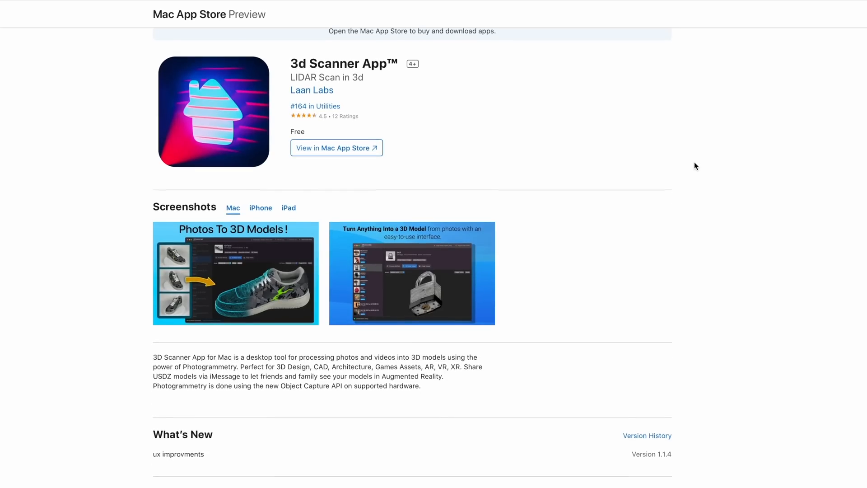
scroll(695, 166, down, 4)
scroll(694, 165, down, 3)
scroll(695, 166, down, 3)
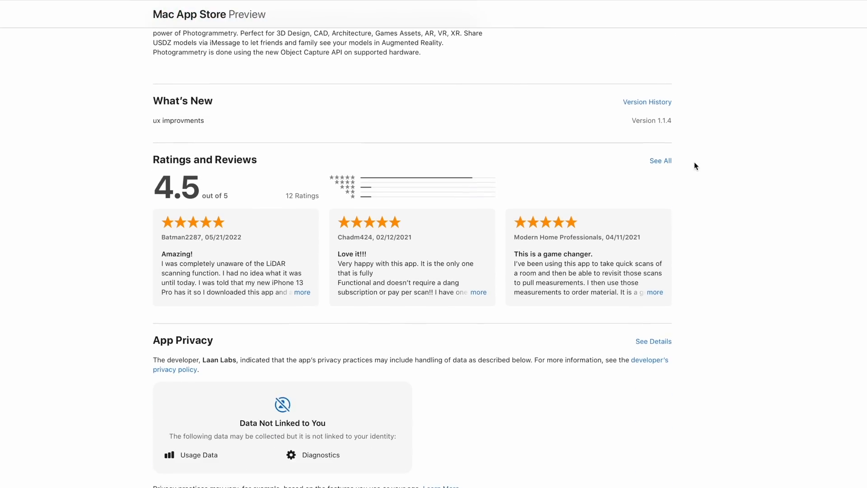
scroll(695, 167, down, 4)
scroll(694, 166, down, 5)
scroll(694, 165, down, 3)
scroll(691, 169, up, 15)
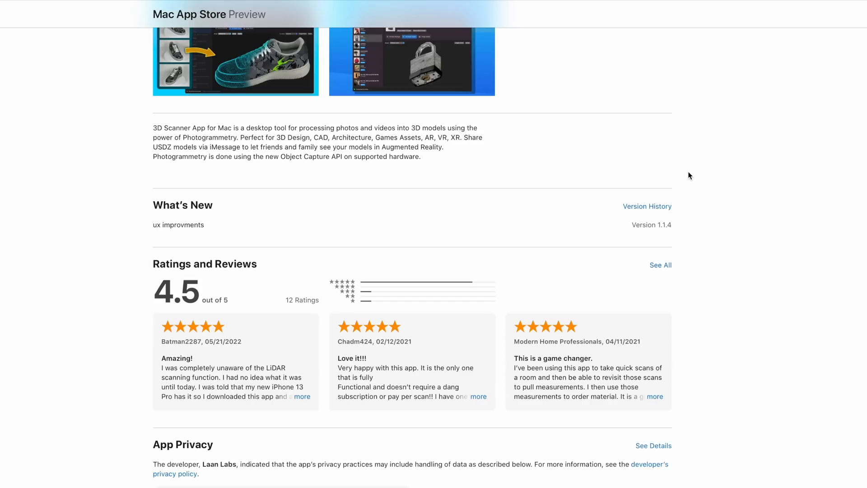
scroll(689, 175, up, 8)
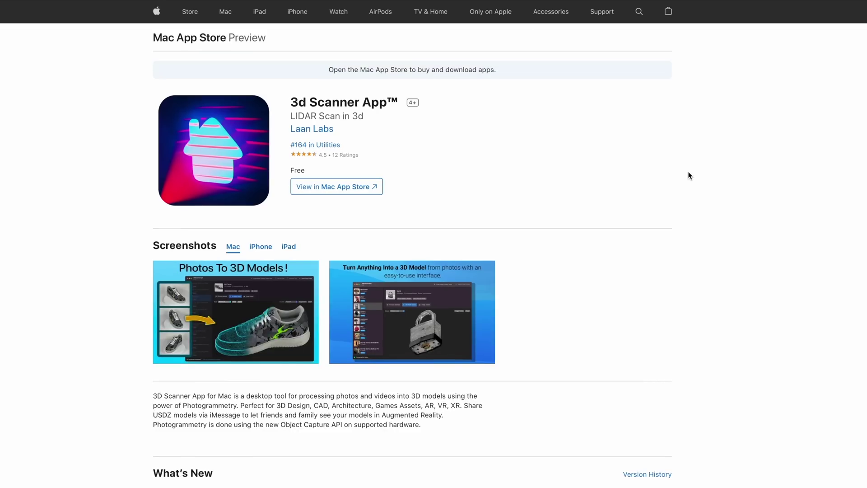
Step: Show the iPad screenshots on the 3d Scanner App App Store page
click(288, 247)
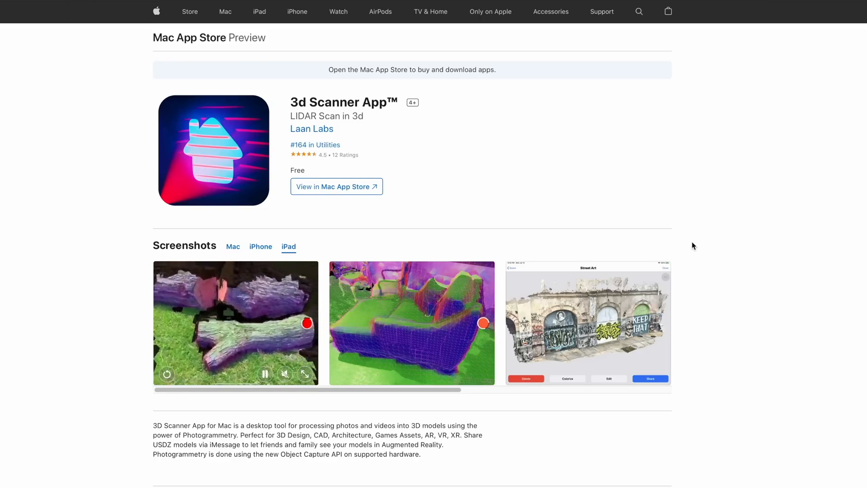
scroll(693, 246, down, 1)
scroll(693, 245, down, 1)
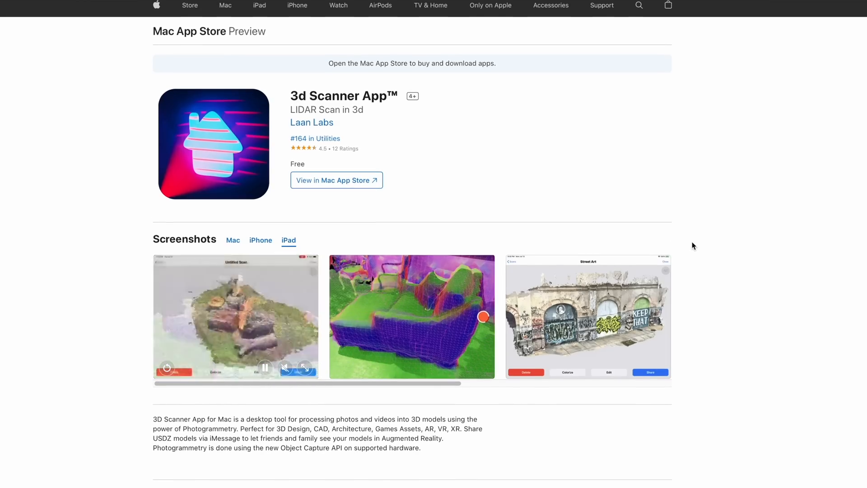
scroll(692, 245, down, 1)
scroll(693, 246, down, 3)
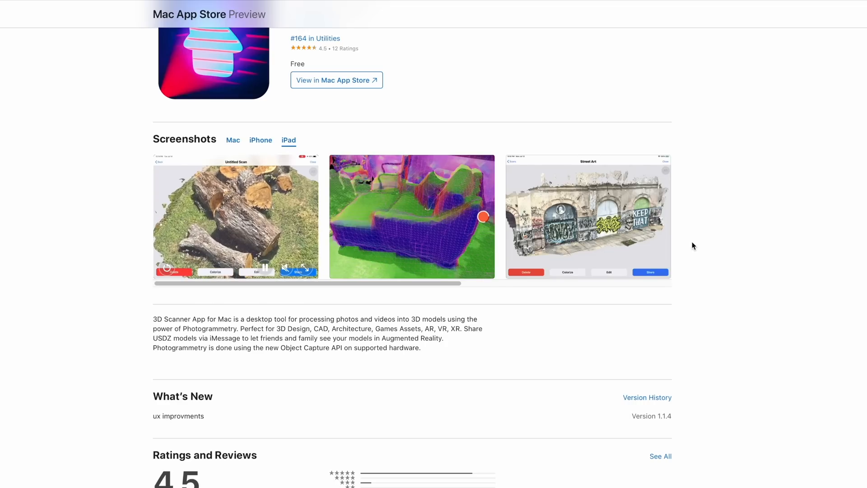
scroll(692, 245, down, 5)
scroll(693, 245, down, 3)
scroll(692, 245, down, 2)
scroll(693, 246, down, 3)
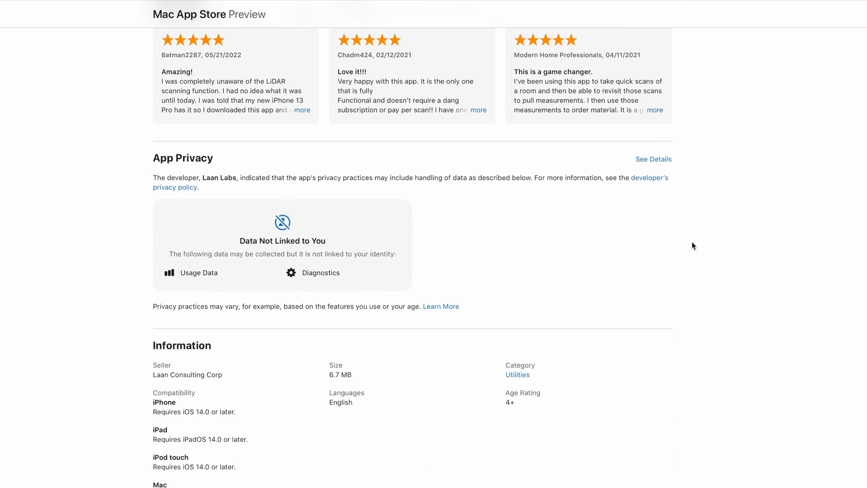
scroll(692, 245, down, 2)
scroll(692, 242, down, 3)
scroll(692, 242, up, 7)
scroll(692, 242, up, 5)
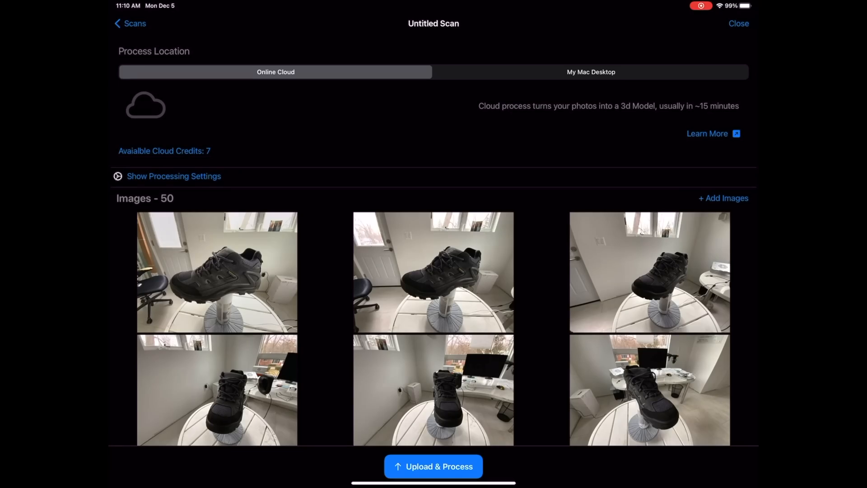
scroll(434, 271, down, 5)
scroll(434, 271, down, 5)
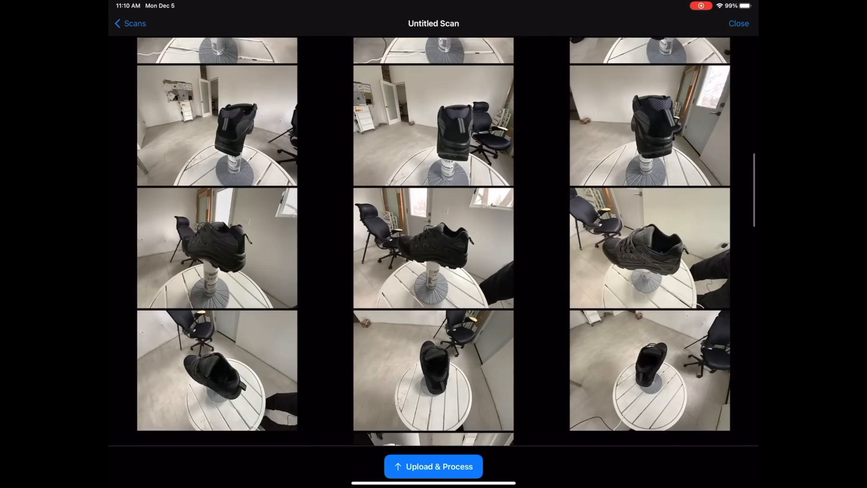
scroll(434, 272, down, 5)
scroll(434, 271, down, 5)
scroll(434, 271, down, 3)
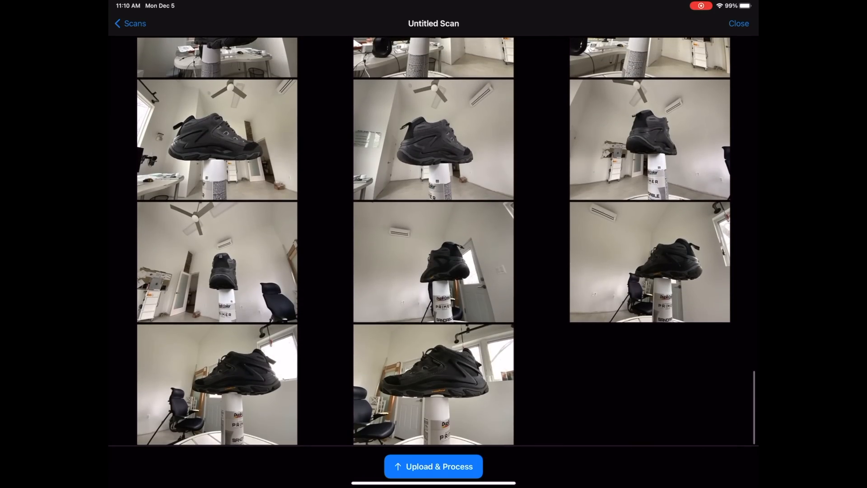
scroll(434, 272, up, 3)
scroll(434, 271, up, 10)
scroll(434, 271, up, 10)
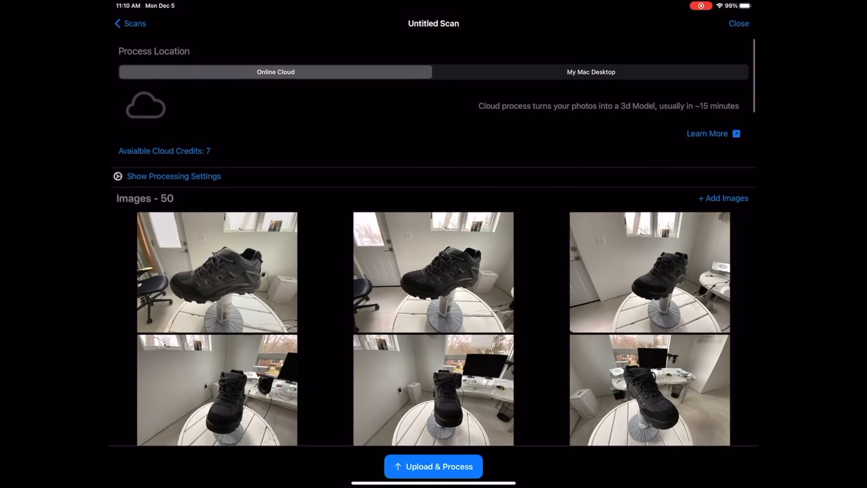
Step: Upload the 50 shoe photos for cloud processing and view the finished 3D model
click(434, 467)
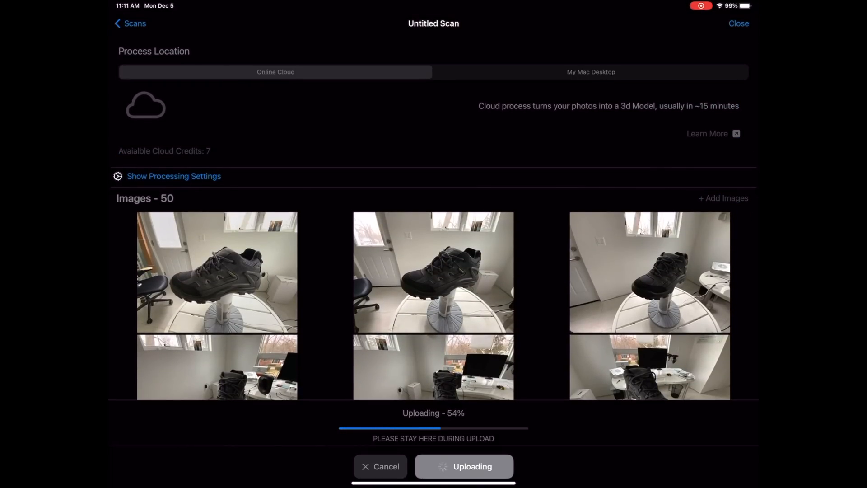
click(439, 465)
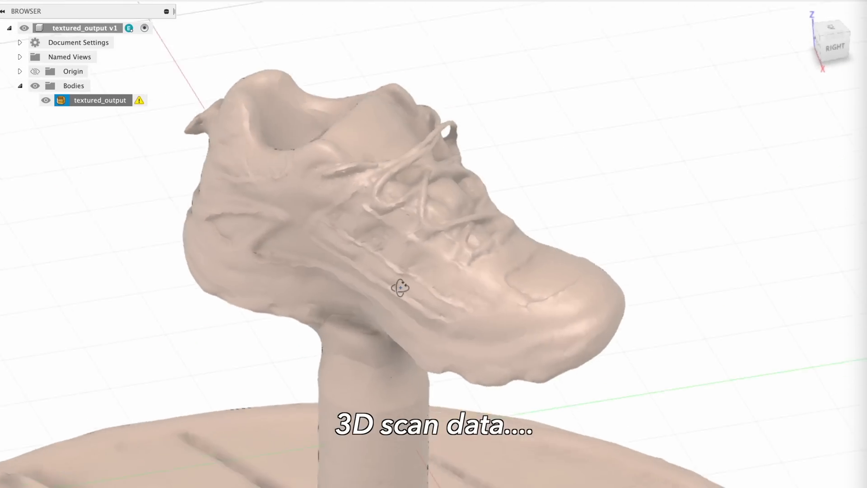
Step: Orbit the rock rooster show v2 shoe mesh to inspect its side and back
mouse_move(359, 273)
mouse_down()
mouse_move(502, 226)
mouse_move(615, 237)
mouse_move(433, 236)
mouse_move(535, 232)
mouse_up()
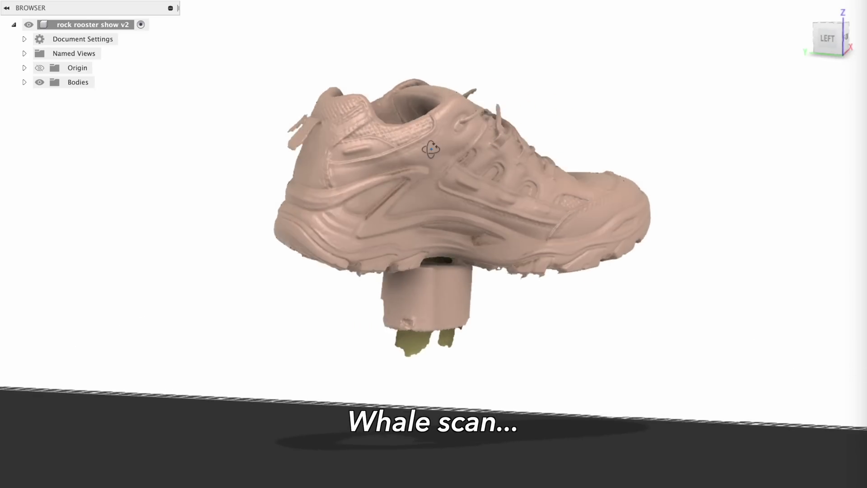
mouse_move(432, 149)
mouse_down()
mouse_move(465, 146)
mouse_move(397, 174)
mouse_move(411, 151)
mouse_up()
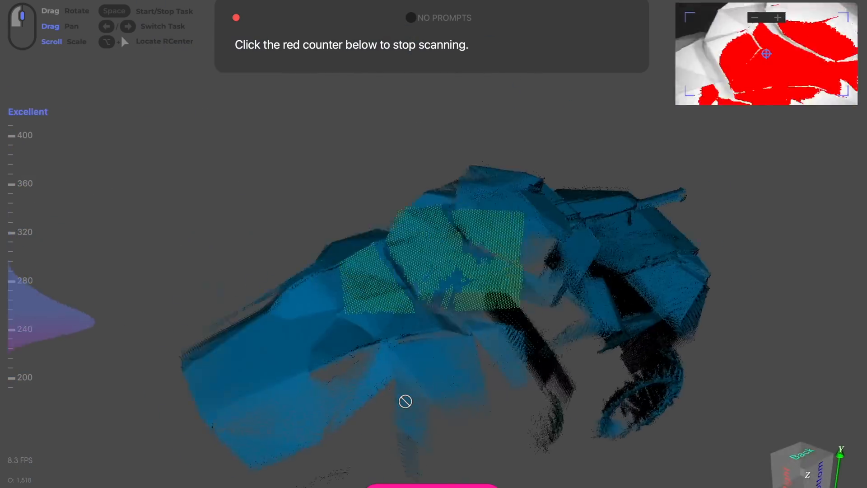
Step: Stop the vehicle scan with Space, let it rebuild and rotate the mesh to a side view
key(space)
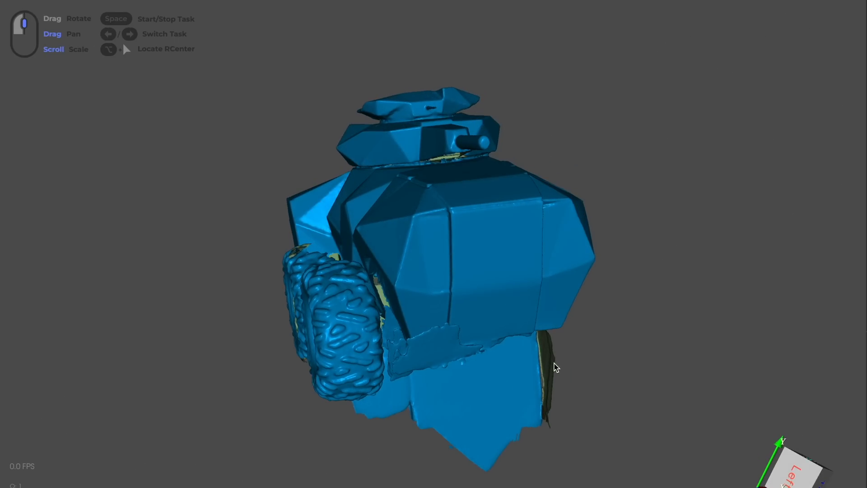
mouse_move(555, 367)
mouse_down()
mouse_move(414, 329)
mouse_move(527, 291)
mouse_move(470, 268)
mouse_move(467, 294)
mouse_move(485, 280)
mouse_move(378, 265)
mouse_move(421, 300)
mouse_move(604, 232)
mouse_move(658, 252)
mouse_move(639, 249)
mouse_move(513, 295)
mouse_move(553, 305)
mouse_move(448, 295)
mouse_move(592, 240)
mouse_move(366, 269)
mouse_move(561, 258)
mouse_move(610, 173)
mouse_move(614, 139)
mouse_move(488, 190)
mouse_move(387, 194)
mouse_move(512, 250)
mouse_move(248, 186)
mouse_move(202, 167)
mouse_move(188, 129)
mouse_move(379, 159)
mouse_move(393, 126)
mouse_move(503, 227)
mouse_move(519, 174)
mouse_move(350, 176)
mouse_move(483, 194)
mouse_move(533, 184)
mouse_move(346, 237)
mouse_move(483, 251)
mouse_move(543, 232)
mouse_move(319, 262)
mouse_move(604, 142)
mouse_up()
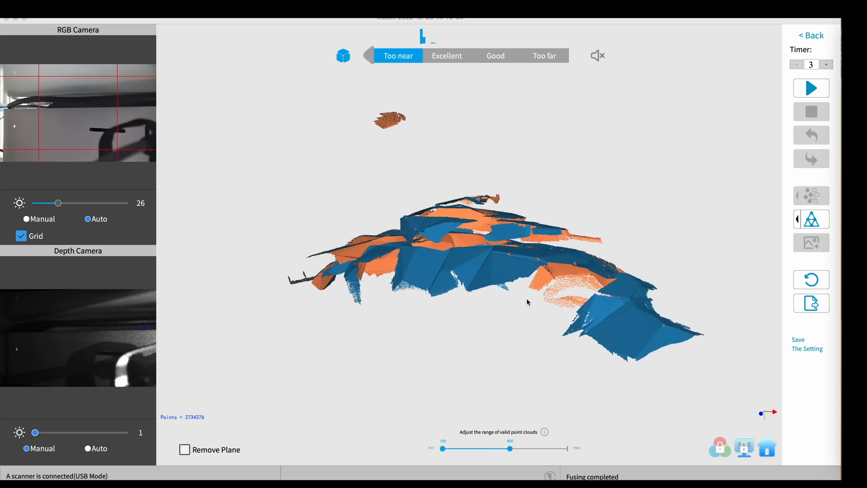
drag(527, 302, 559, 284)
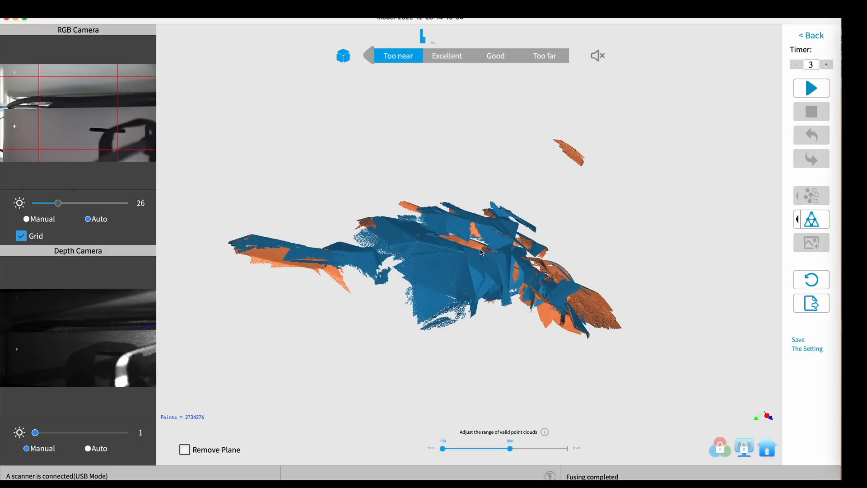
drag(481, 252, 524, 274)
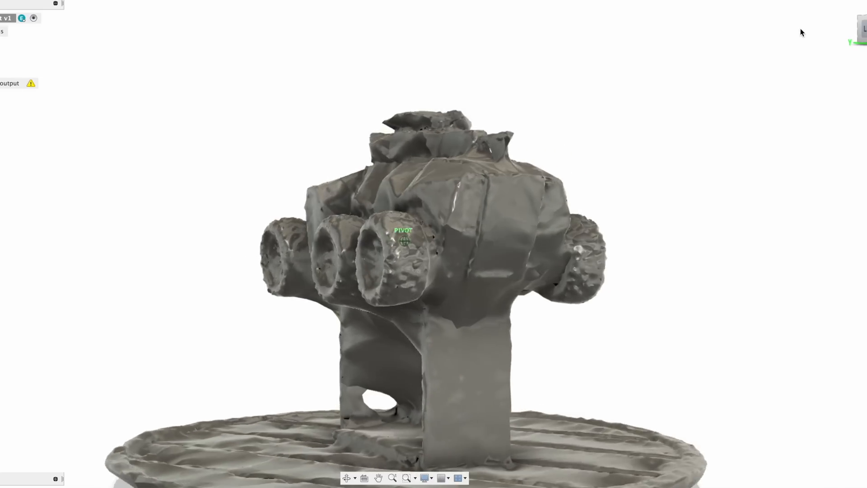
Step: Orbit the vehicle scan mesh to inspect it shaded and then as wireframe around the wheels
drag(804, 29, 368, 34)
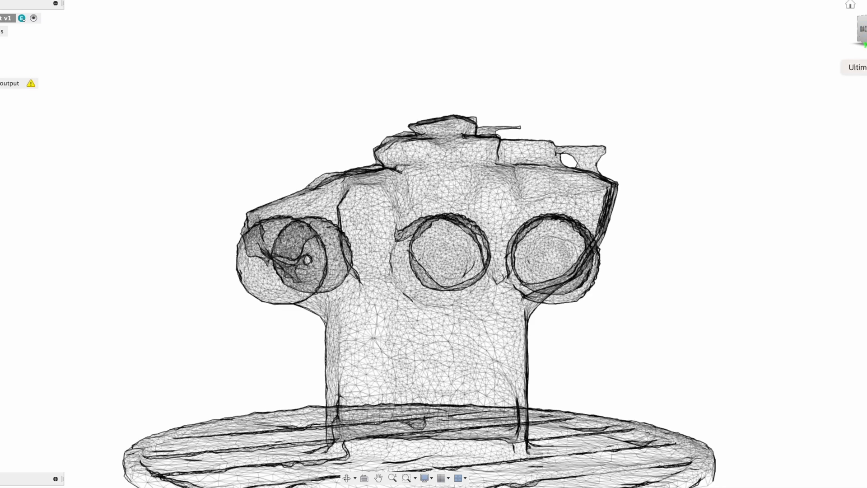
drag(860, 27, 373, 35)
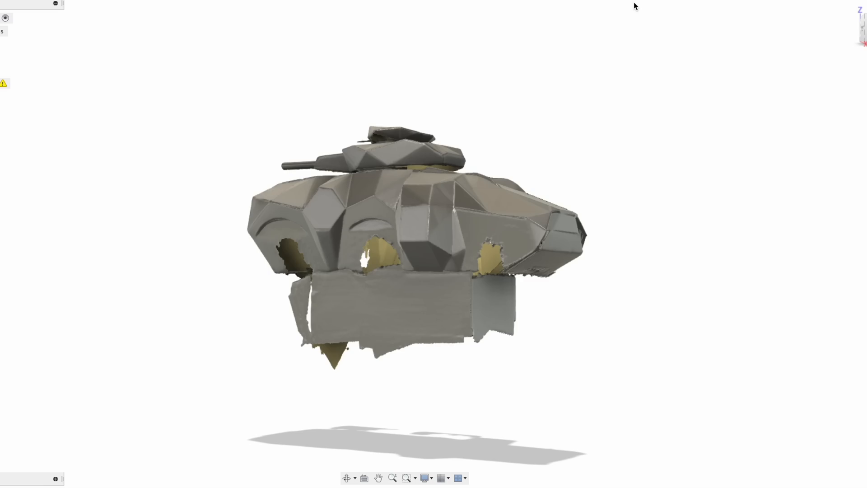
Step: Orbit the Whale scan mesh around front, side and rear to inspect the faceted body
drag(855, 37, 795, 47)
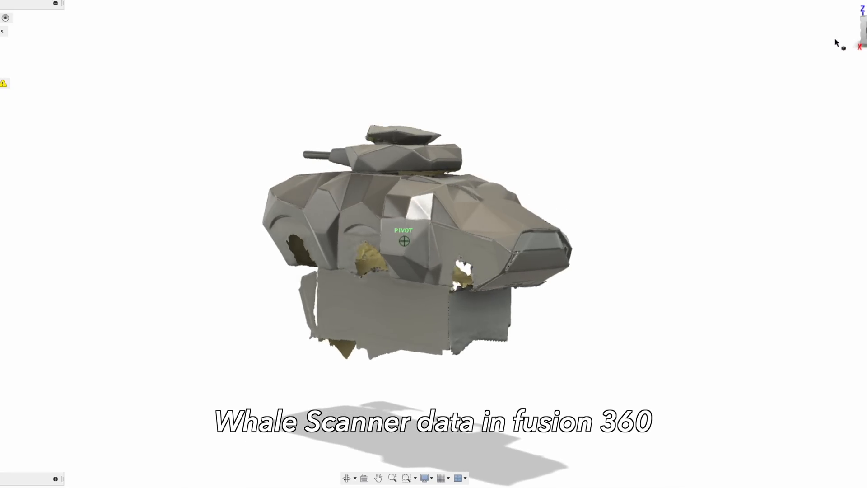
mouse_move(724, 51)
mouse_down()
mouse_move(683, 43)
mouse_move(556, 47)
mouse_up()
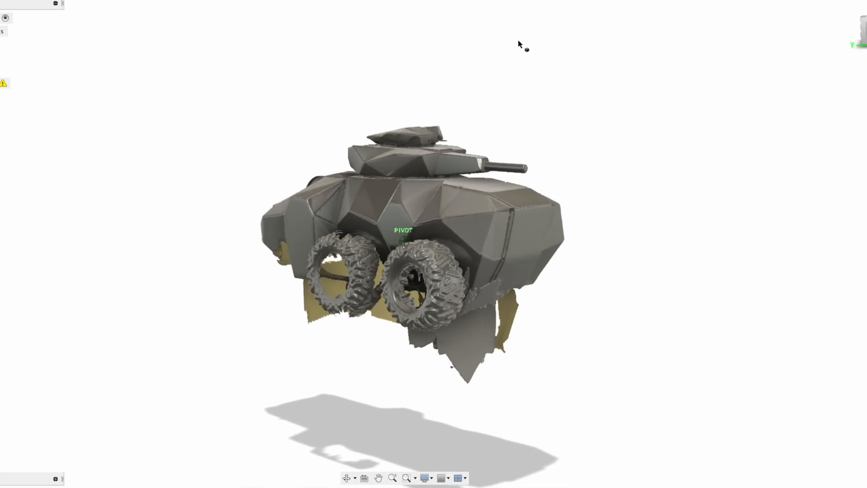
drag(471, 47, 412, 39)
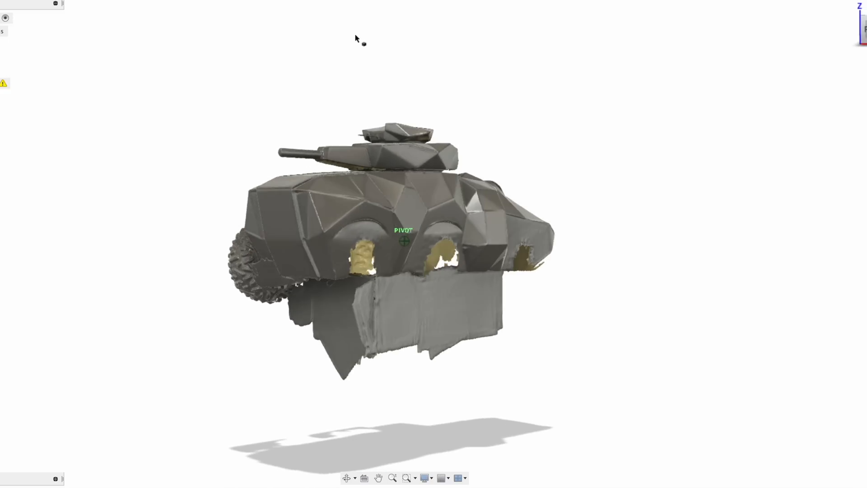
drag(358, 39, 303, 40)
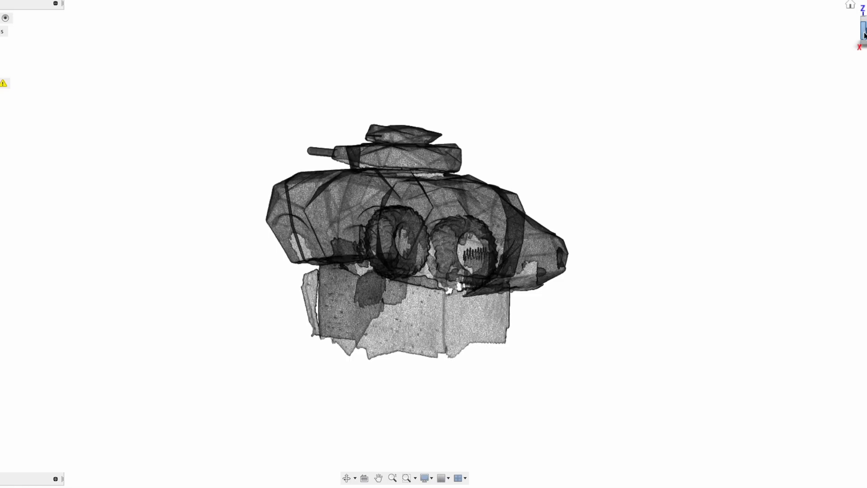
Step: Orbit to the front and underside to examine the turret, wheels and ragged gaps
mouse_move(865, 34)
mouse_down()
mouse_move(604, 43)
mouse_move(251, 35)
mouse_move(865, 34)
mouse_up()
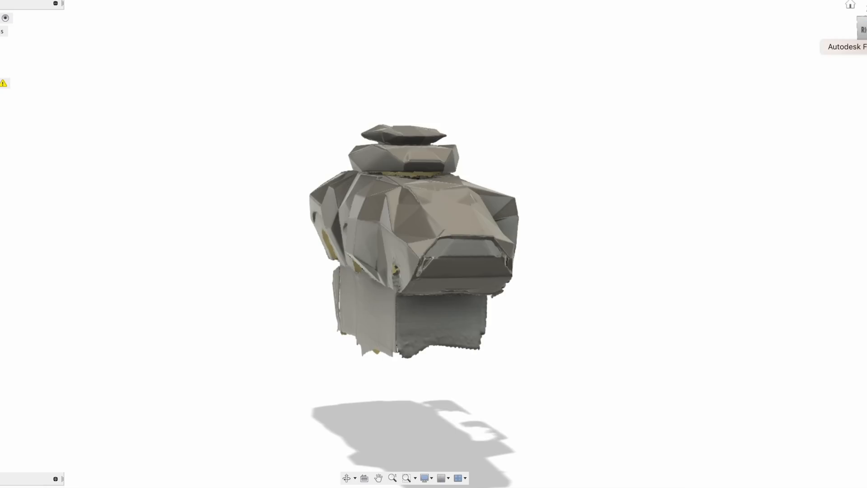
scroll(396, 229, up, 2)
scroll(397, 229, up, 2)
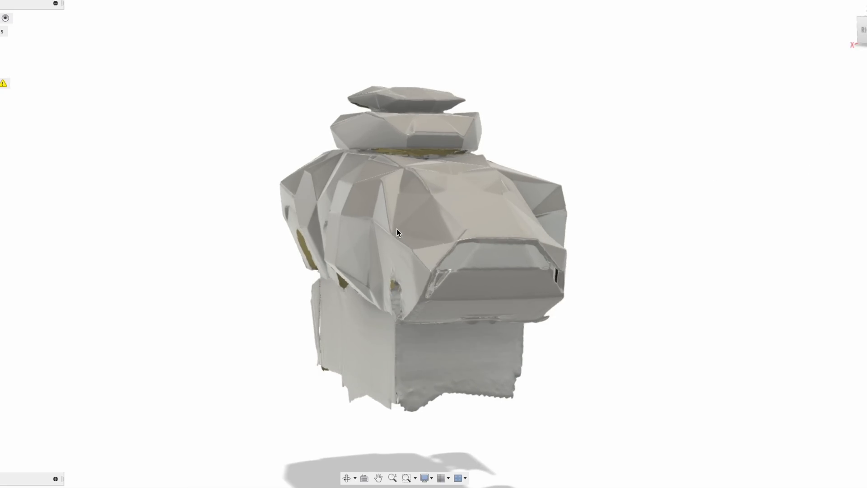
scroll(396, 229, up, 2)
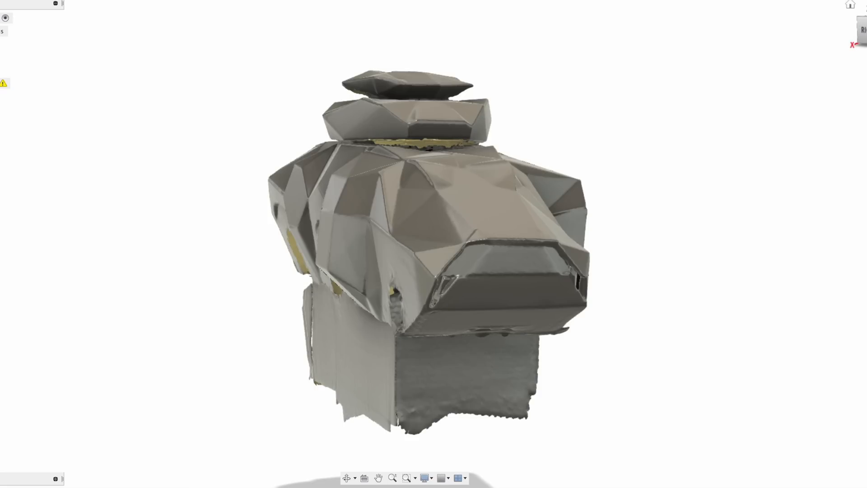
mouse_move(866, 34)
mouse_down()
mouse_move(833, 25)
mouse_move(747, 36)
mouse_move(214, 35)
mouse_up()
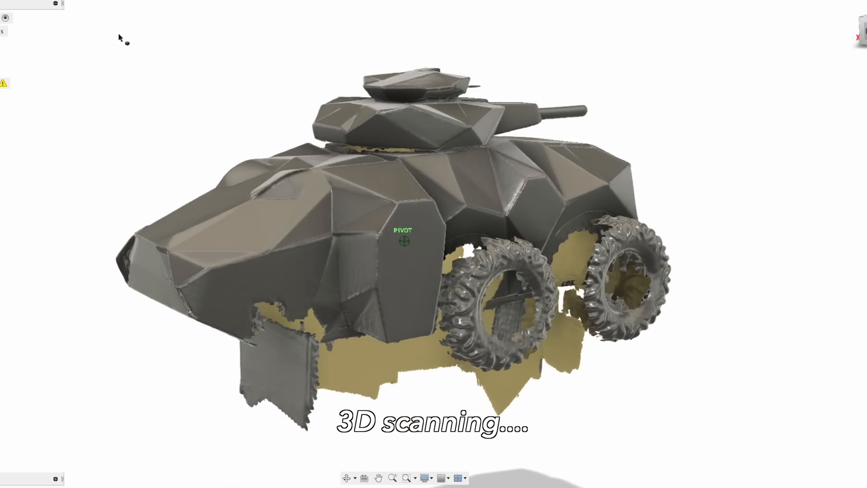
drag(119, 37, 127, 39)
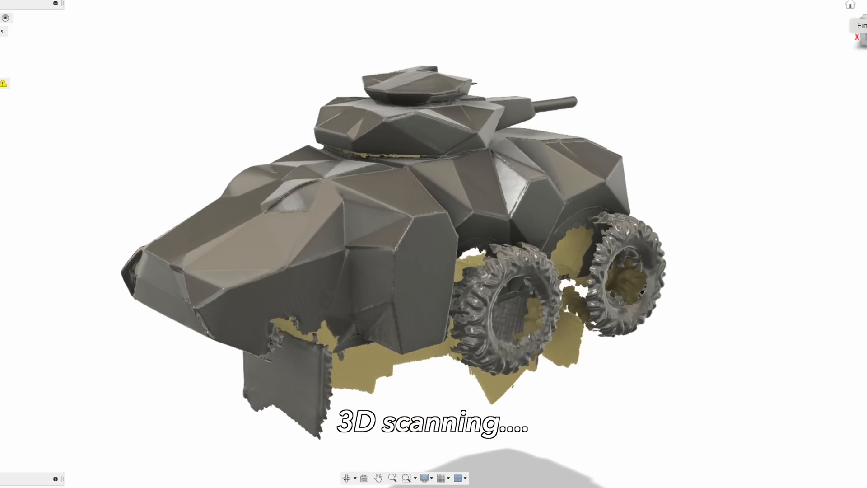